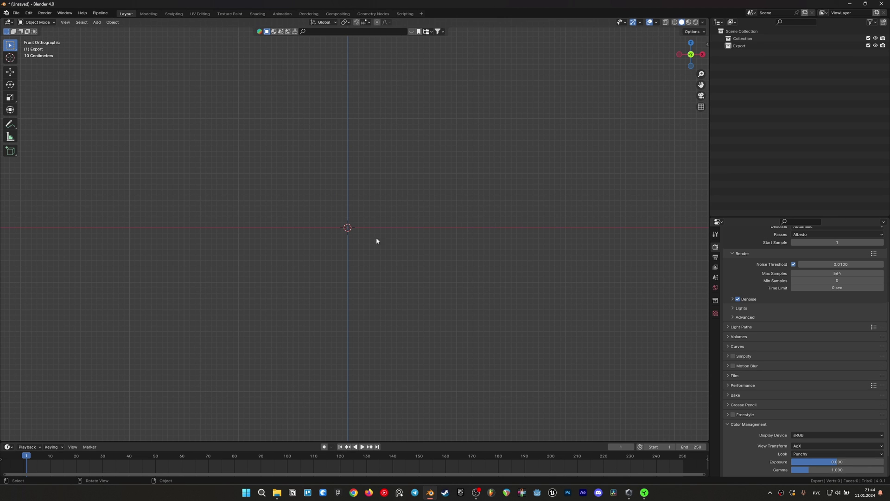
Orbit the empty scene into a perspective view
{"action": "mouse_move", "coordinate": [377, 242]}
{"action": "middle_mouse_down"}
{"action": "mouse_move", "coordinate": [372, 260]}
{"action": "mouse_move", "coordinate": [383, 277]}
{"action": "mouse_move", "coordinate": [367, 247]}
{"action": "middle_mouse_up"}
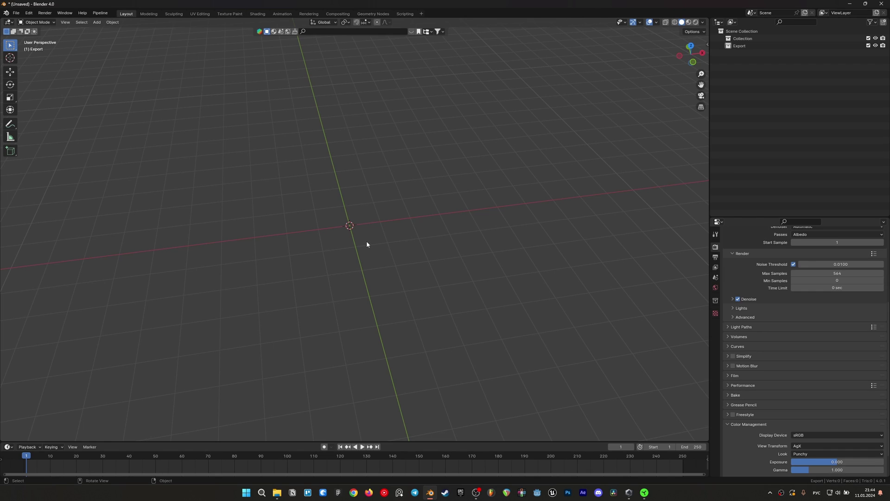
Add a square mesh plane to the scene
{"action": "key", "text": "shift+a"}
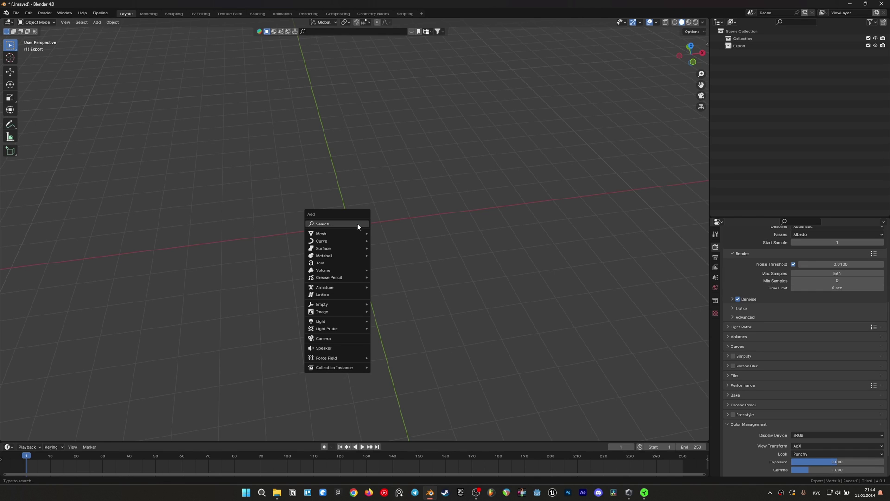
{"action": "left_click", "coordinate": [380, 236]}
{"action": "mouse_move", "coordinate": [371, 239]}
{"action": "middle_mouse_down"}
{"action": "mouse_move", "coordinate": [358, 243]}
{"action": "mouse_move", "coordinate": [352, 204]}
{"action": "middle_mouse_up"}
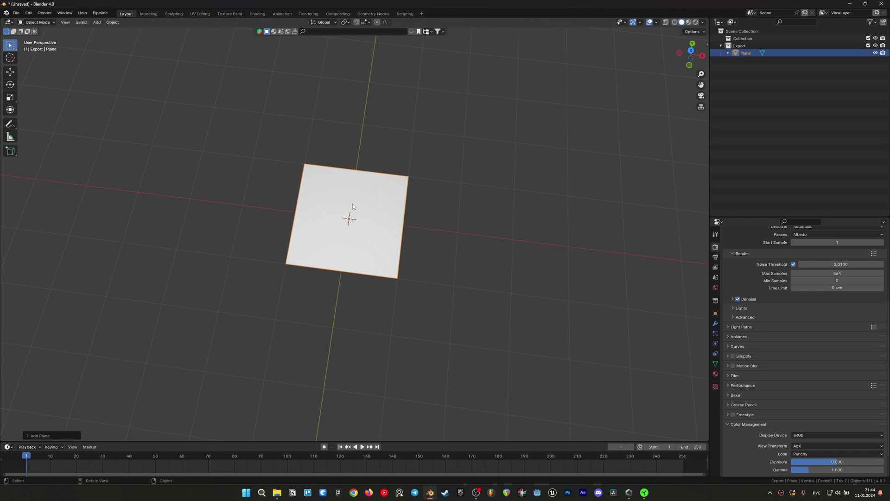
{"action": "middle_click_drag", "start_coordinate": [295, 165], "coordinate": [337, 181]}
Subdivide the plane with 30 cuts and return to Object Mode
{"action": "key", "text": "Tab"}
{"action": "right_click", "coordinate": [338, 216]}
{"action": "left_click", "coordinate": [336, 221]}
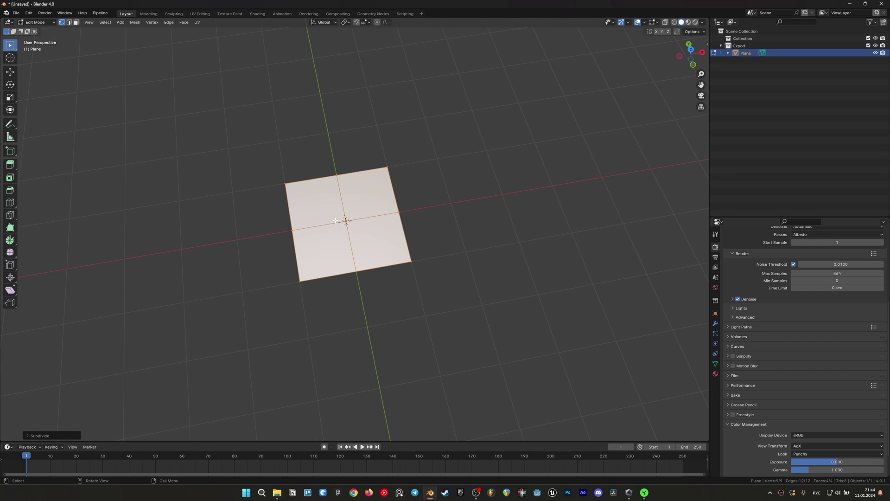
{"action": "left_click", "coordinate": [28, 435]}
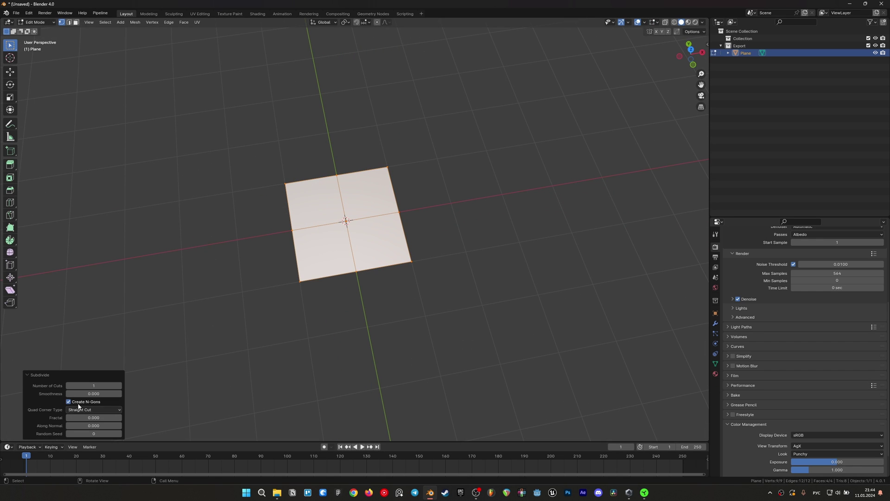
{"action": "left_click", "coordinate": [91, 384]}
{"action": "type", "text": "30"}
{"action": "key", "text": "Return"}
{"action": "key", "text": "Tab"}
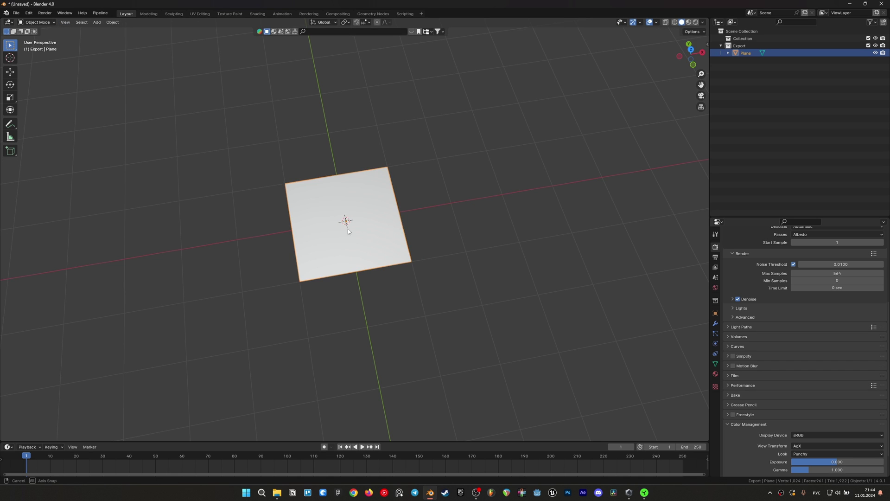
{"action": "middle_click_drag", "start_coordinate": [348, 229], "coordinate": [369, 232]}
Search Preferences add-ons for 'extr' to confirm Add Curve: Extra Objects is enabled, then reopen the Add menu
{"action": "key", "text": "shift+a"}
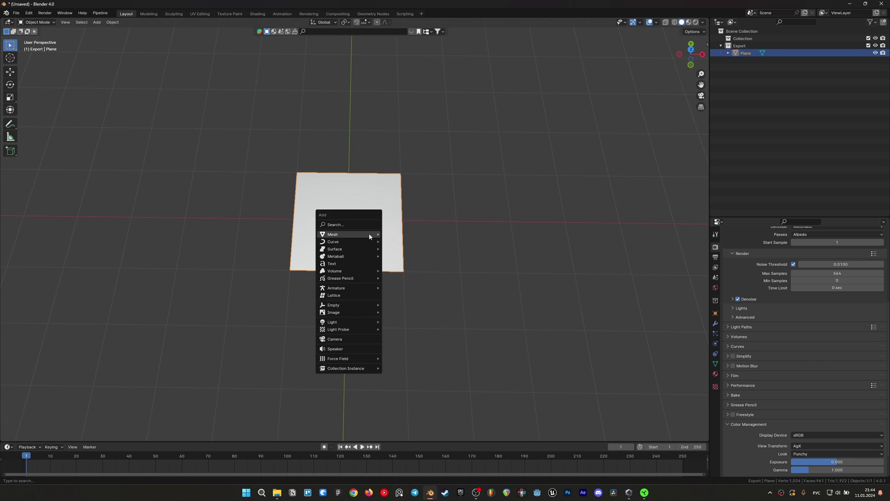
{"action": "left_click", "coordinate": [28, 13]}
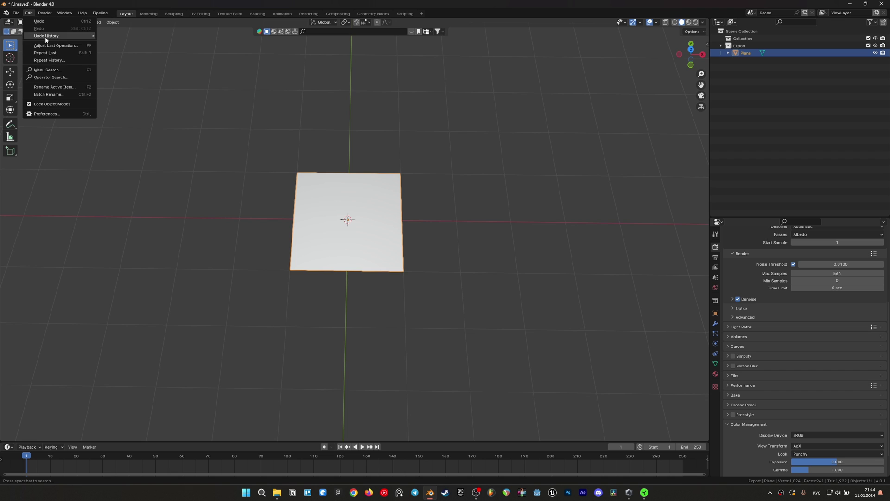
{"action": "left_click", "coordinate": [48, 114]}
{"action": "left_click", "coordinate": [208, 34]}
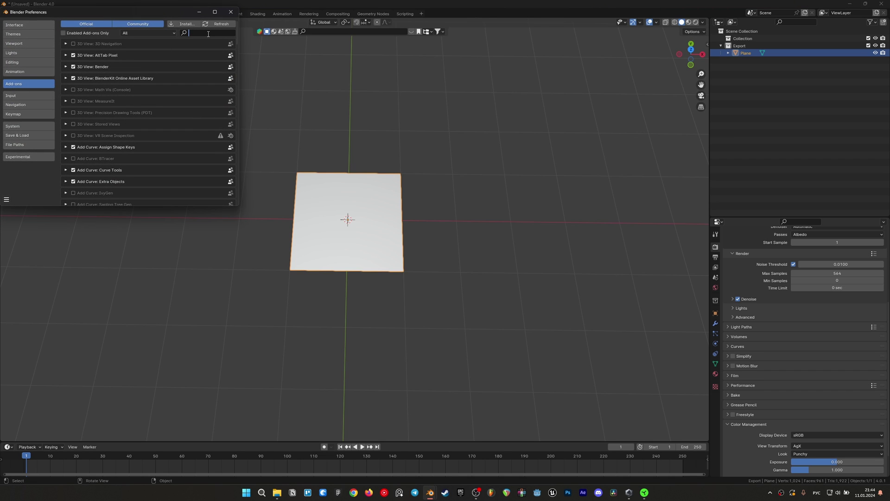
{"action": "type", "text": "yuex"}
{"action": "type", "text": "tr"}
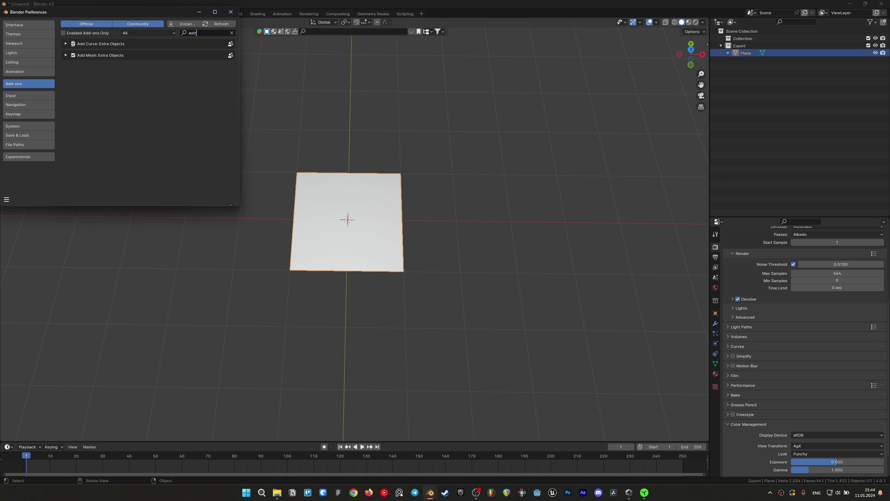
{"action": "left_click", "coordinate": [231, 12]}
{"action": "key", "text": "shift+a"}
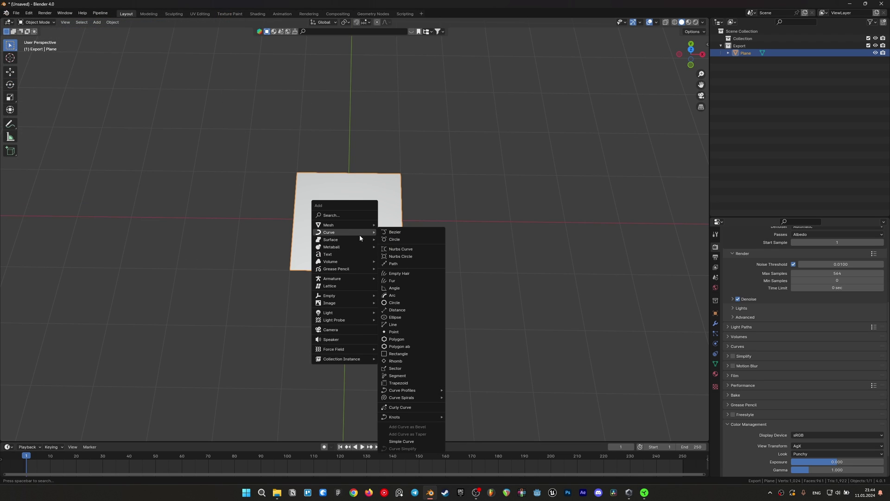
{"action": "mouse_move", "coordinate": [402, 397]}
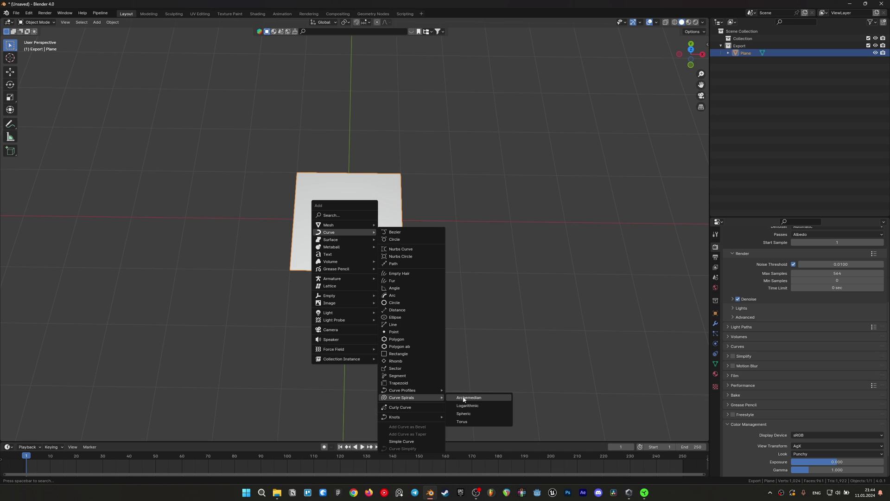
Add an Archimedean spiral with Radius Growth -0.40 and 48 steps, and select its outer end point
{"action": "left_click", "coordinate": [463, 397]}
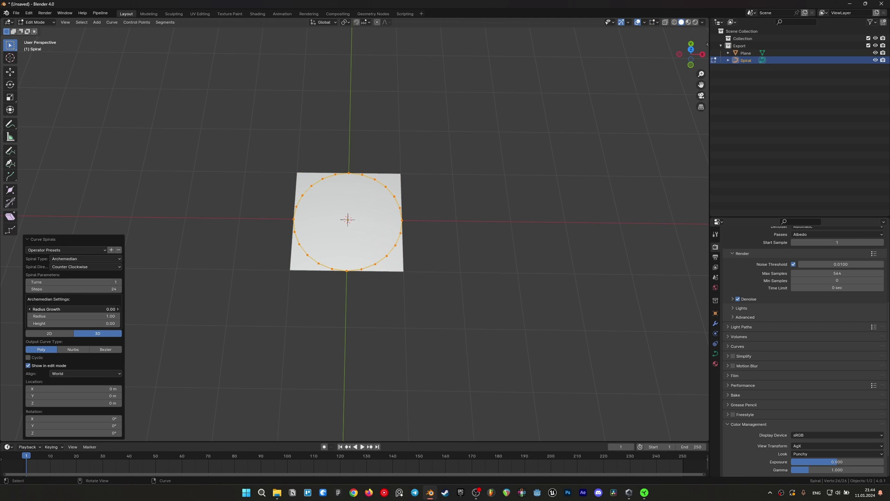
{"action": "left_click_drag", "start_coordinate": [74, 309], "coordinate": [753, 327]}
{"action": "left_click_drag", "start_coordinate": [753, 328], "coordinate": [110, 300]}
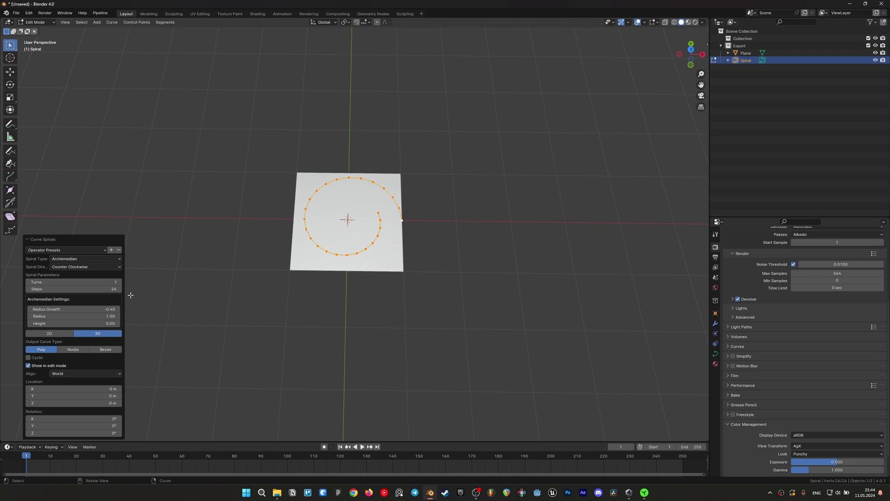
{"action": "left_click", "coordinate": [97, 288]}
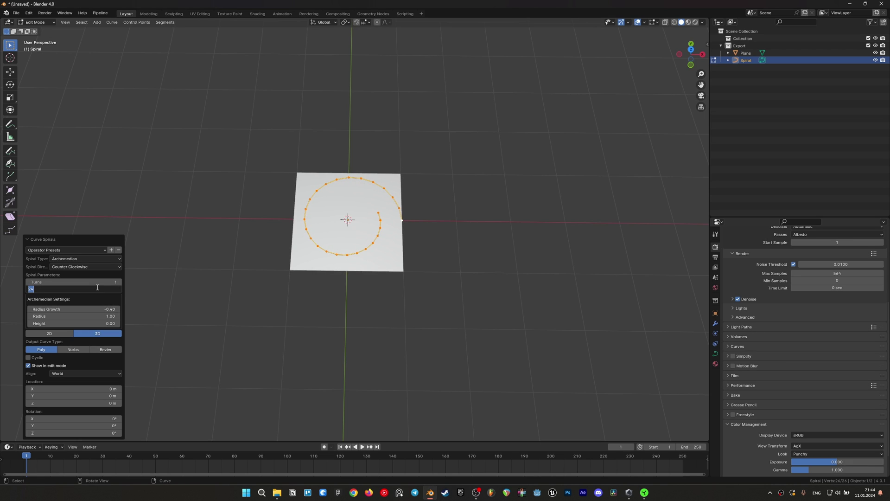
{"action": "type", "text": "48"}
{"action": "key", "text": "Return"}
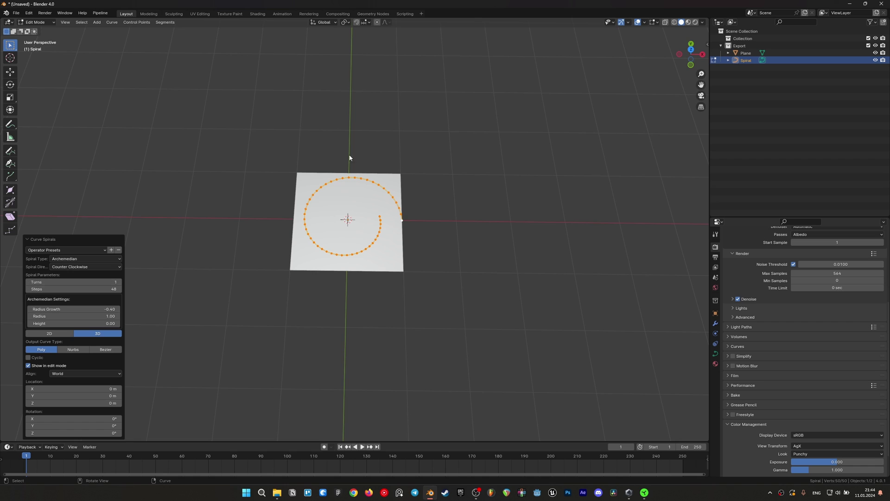
{"action": "mouse_move", "coordinate": [384, 273]}
{"action": "middle_mouse_down"}
{"action": "mouse_move", "coordinate": [385, 233]}
{"action": "mouse_move", "coordinate": [407, 241]}
{"action": "mouse_move", "coordinate": [408, 273]}
{"action": "middle_mouse_up"}
{"action": "left_click", "coordinate": [403, 221]}
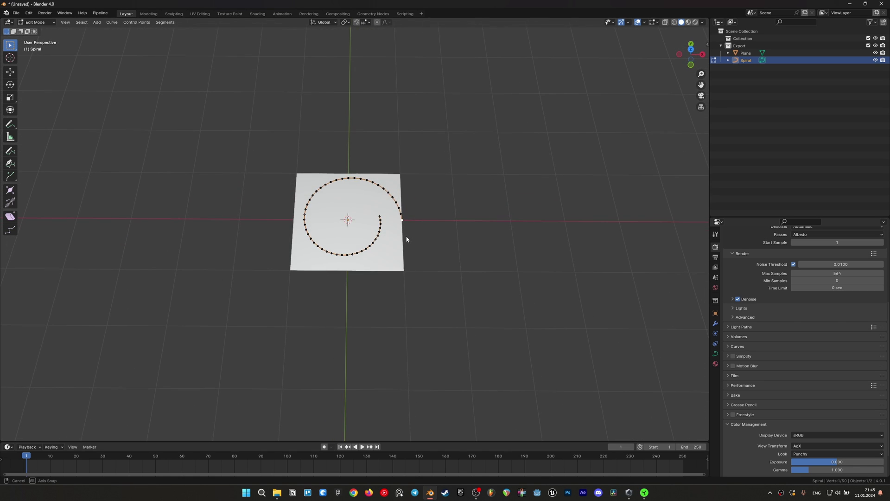
Extrude a straight 2.27 m tail along Y from the spiral's outer end
{"action": "key", "text": "e"}
{"action": "key", "text": "y"}
{"action": "left_click", "coordinate": [416, 357]}
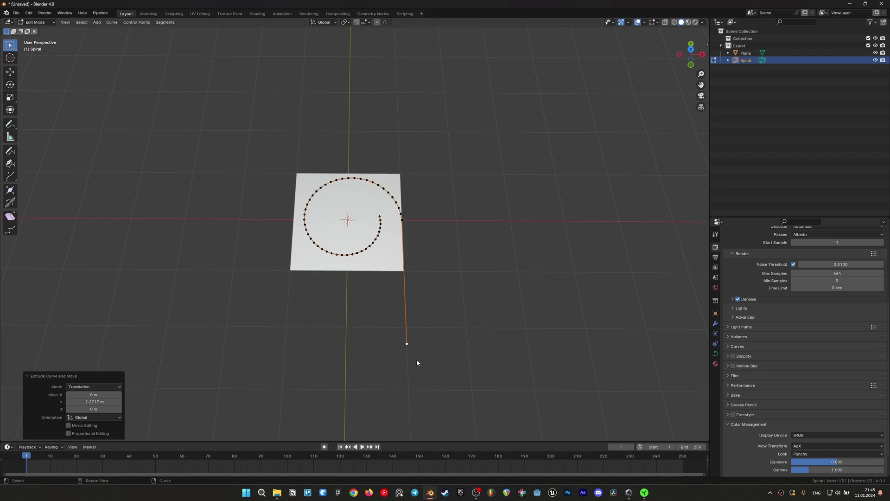
{"action": "mouse_move", "coordinate": [416, 359]}
{"action": "middle_mouse_down"}
{"action": "mouse_move", "coordinate": [408, 243]}
{"action": "mouse_move", "coordinate": [449, 205]}
{"action": "middle_mouse_up"}
Stand the spiral upright by rotating it 90° about Y and 90° about Z
{"action": "key", "text": "Tab"}
{"action": "key", "text": "r"}
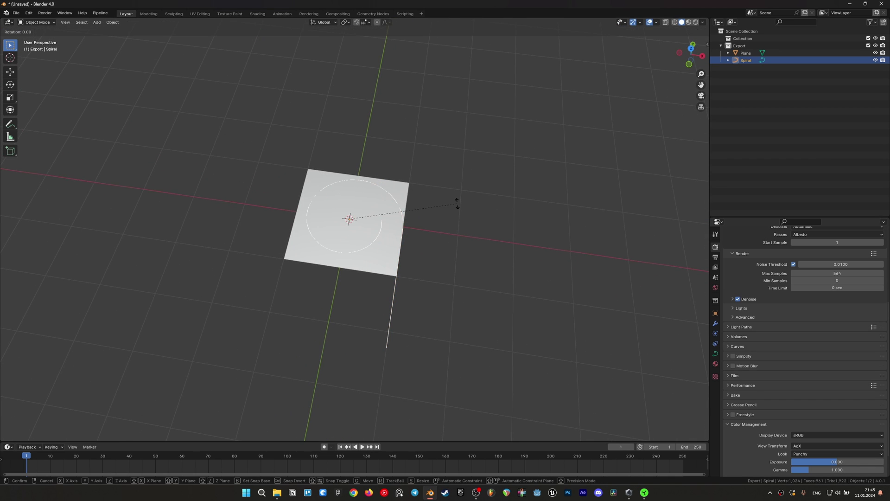
{"action": "key", "text": "x"}
{"action": "type", "text": "y"}
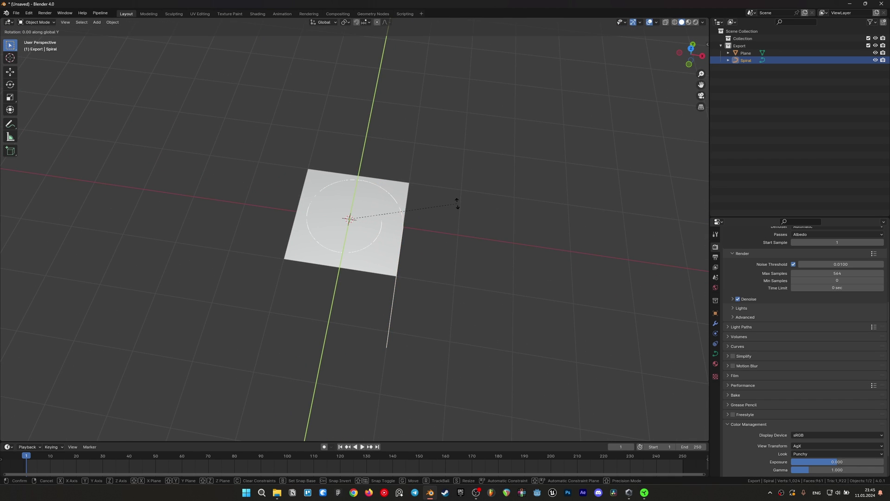
{"action": "type", "text": "90"}
{"action": "key", "text": "Return"}
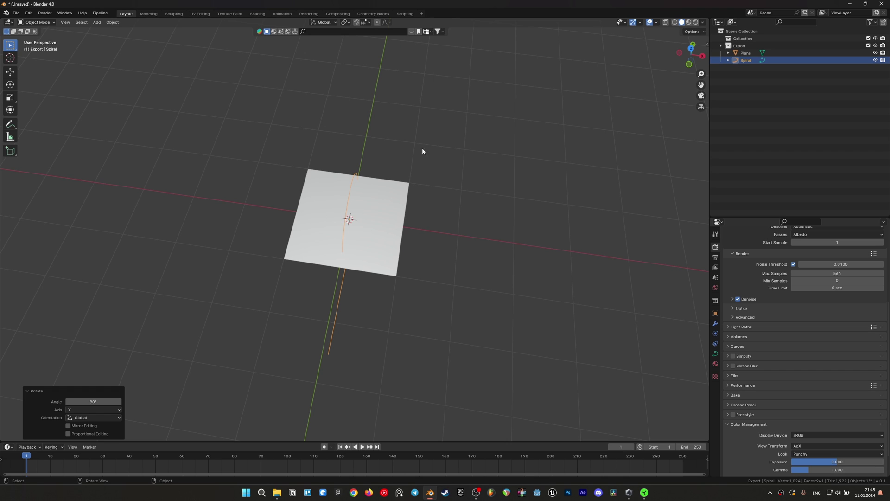
{"action": "mouse_move", "coordinate": [422, 151]}
{"action": "middle_mouse_down"}
{"action": "mouse_move", "coordinate": [372, 240]}
{"action": "mouse_move", "coordinate": [378, 171]}
{"action": "mouse_move", "coordinate": [338, 327]}
{"action": "mouse_move", "coordinate": [297, 237]}
{"action": "middle_mouse_up"}
{"action": "type", "text": "rz90"}
{"action": "key", "text": "Return"}
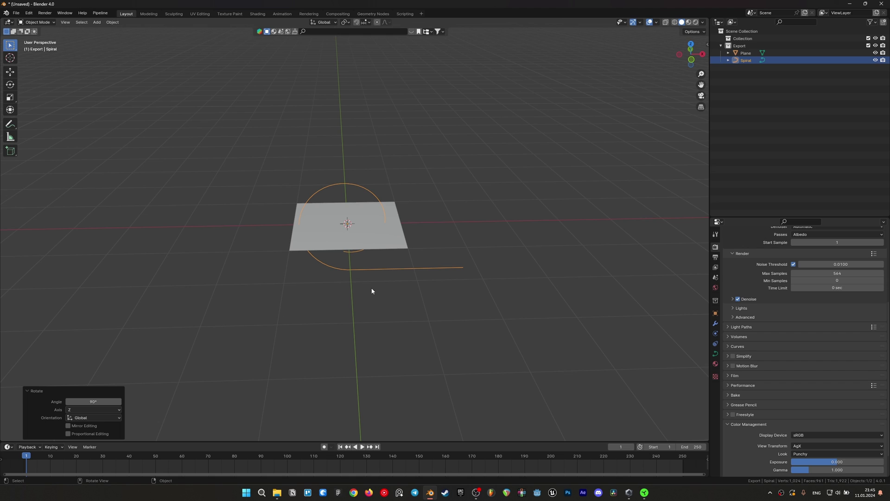
{"action": "key", "text": "Tab"}
{"action": "mouse_move", "coordinate": [366, 280]}
{"action": "middle_mouse_down"}
{"action": "mouse_move", "coordinate": [457, 260]}
{"action": "mouse_move", "coordinate": [459, 236]}
{"action": "middle_mouse_up"}
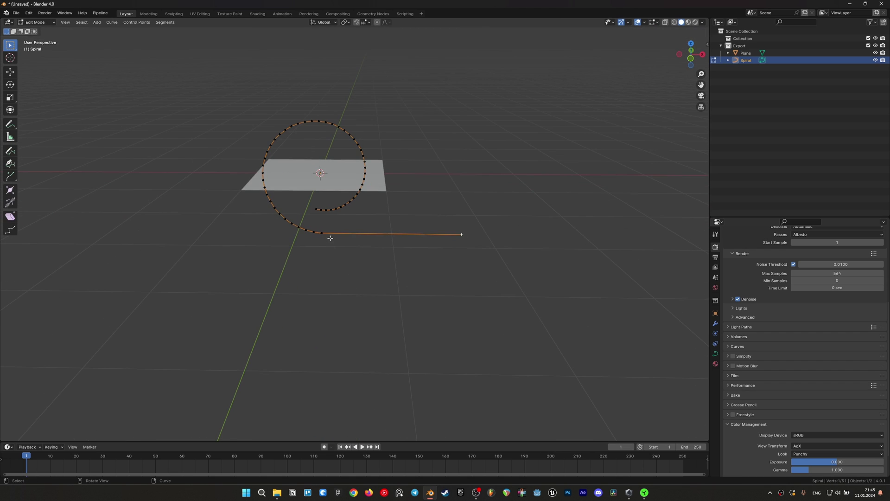
Set the spiral's origin to its tail end point using the 3D cursor
{"action": "left_click", "coordinate": [459, 235], "text": "shift"}
{"action": "key", "text": "shift+s"}
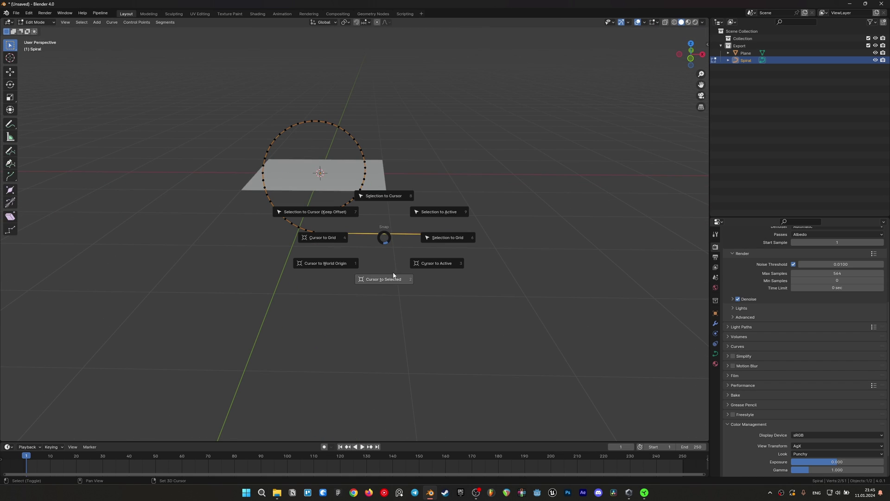
{"action": "left_click", "coordinate": [387, 279]}
{"action": "key", "text": "Tab"}
{"action": "scroll", "coordinate": [417, 234], "scroll_direction": "up", "scroll_amount": 2}
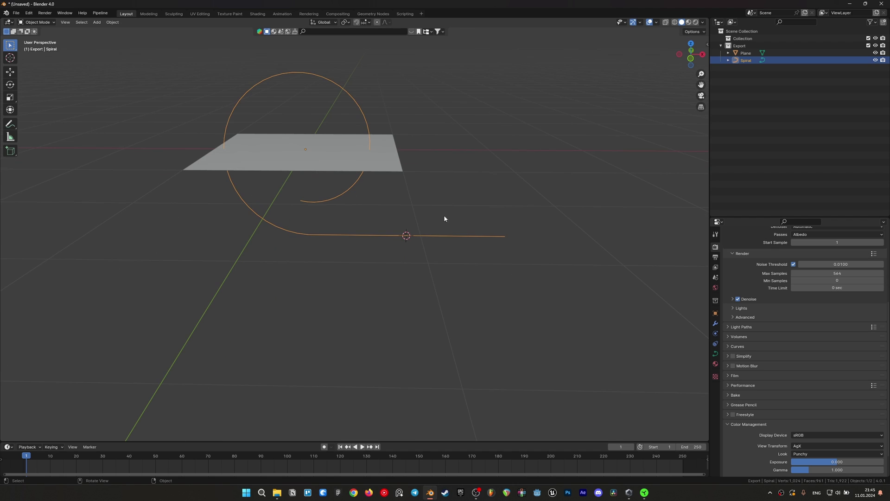
{"action": "right_click", "coordinate": [390, 242]}
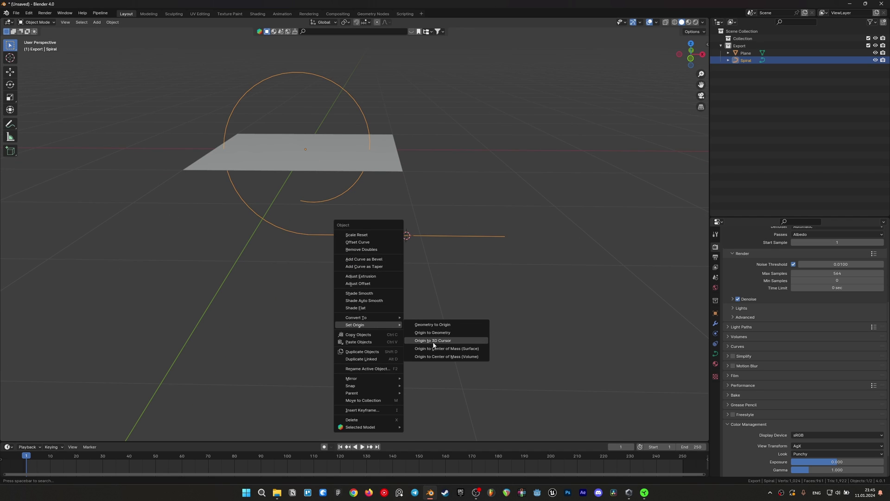
{"action": "left_click", "coordinate": [431, 343]}
{"action": "scroll", "coordinate": [360, 253], "scroll_direction": "down", "scroll_amount": 3}
Snap the spiral so its tail-end origin sits at the world origin
{"action": "key", "text": "shift+s"}
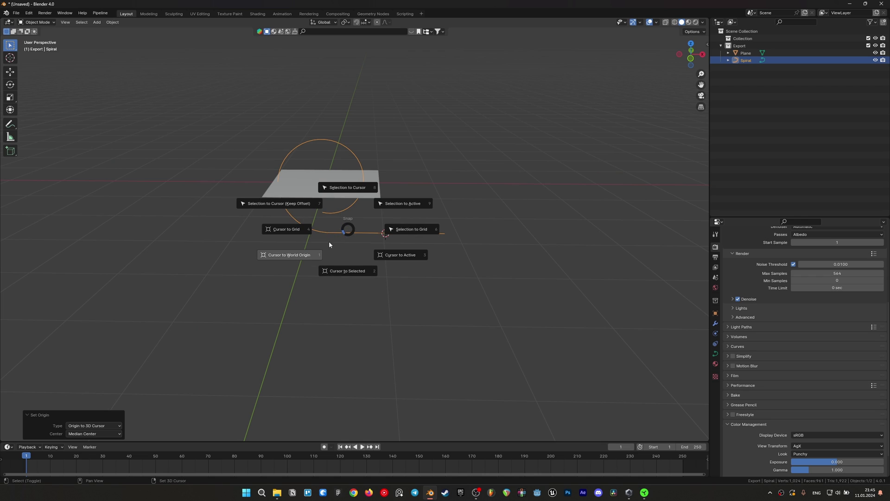
{"action": "left_click", "coordinate": [297, 255]}
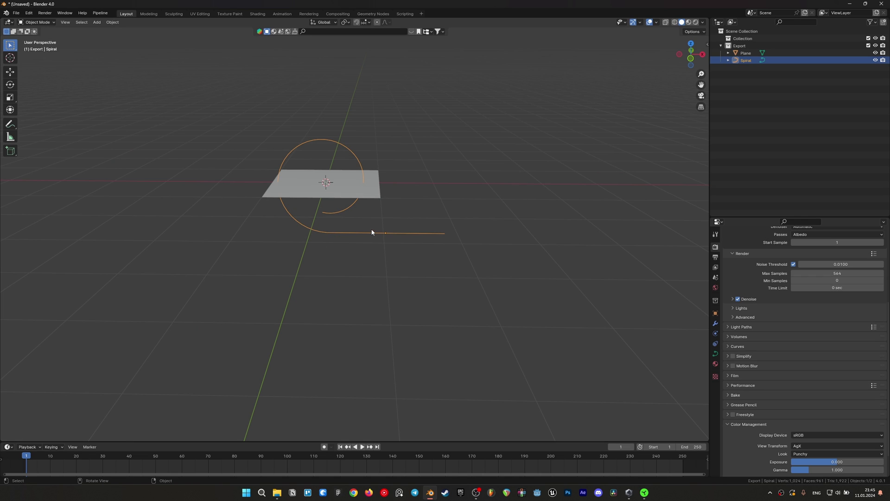
{"action": "key", "text": "shift+s"}
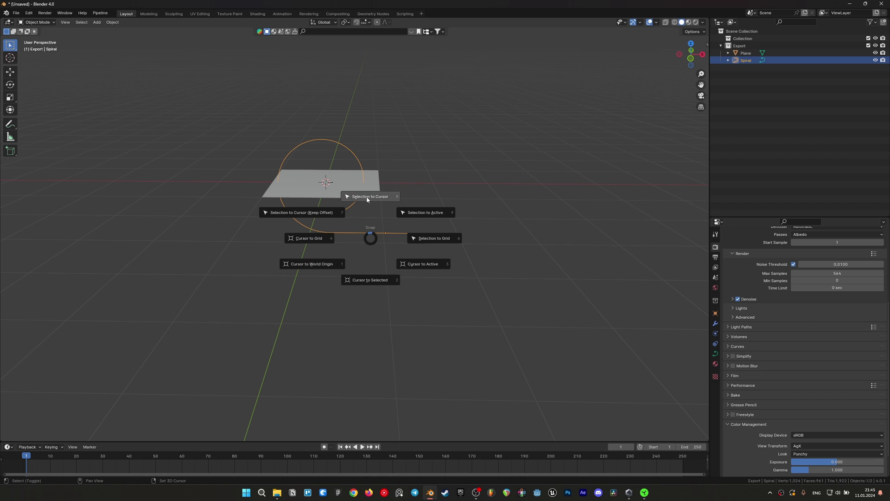
{"action": "left_click", "coordinate": [367, 197]}
{"action": "mouse_move", "coordinate": [428, 166]}
{"action": "middle_mouse_down"}
{"action": "mouse_move", "coordinate": [361, 168]}
{"action": "mouse_move", "coordinate": [263, 136]}
{"action": "middle_mouse_up"}
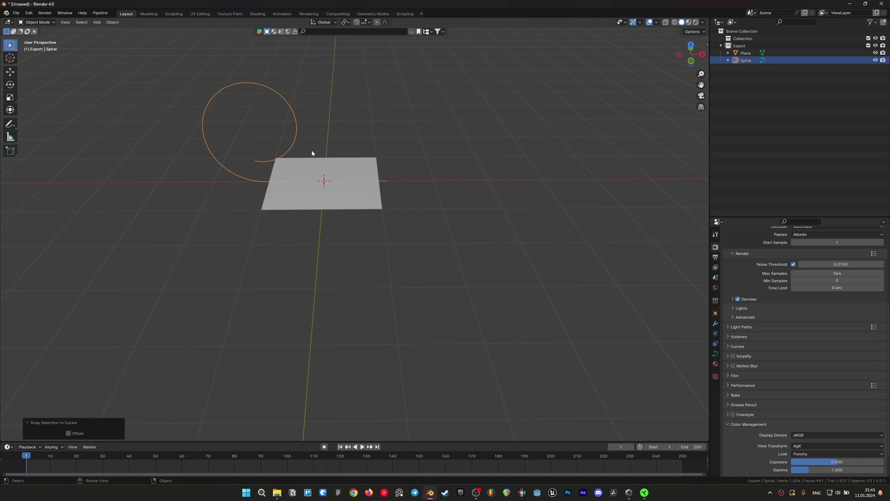
{"action": "middle_click_drag", "start_coordinate": [303, 135], "coordinate": [328, 200]}
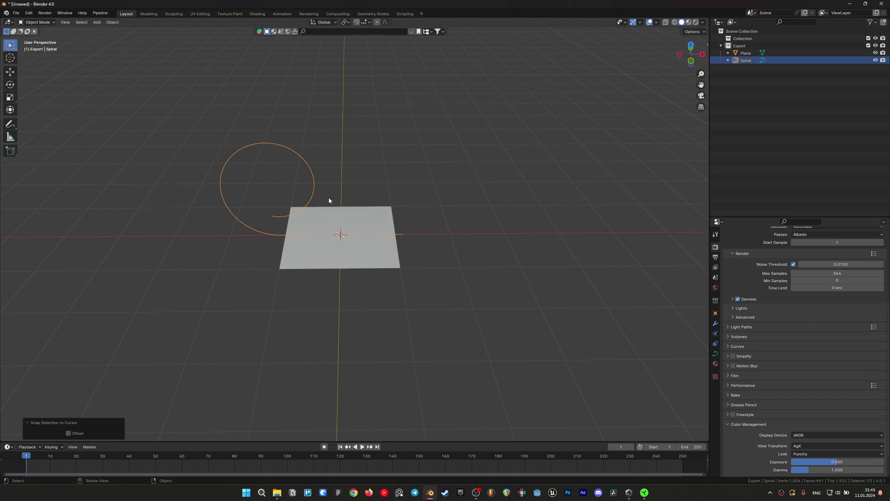
{"action": "left_click", "coordinate": [362, 249]}
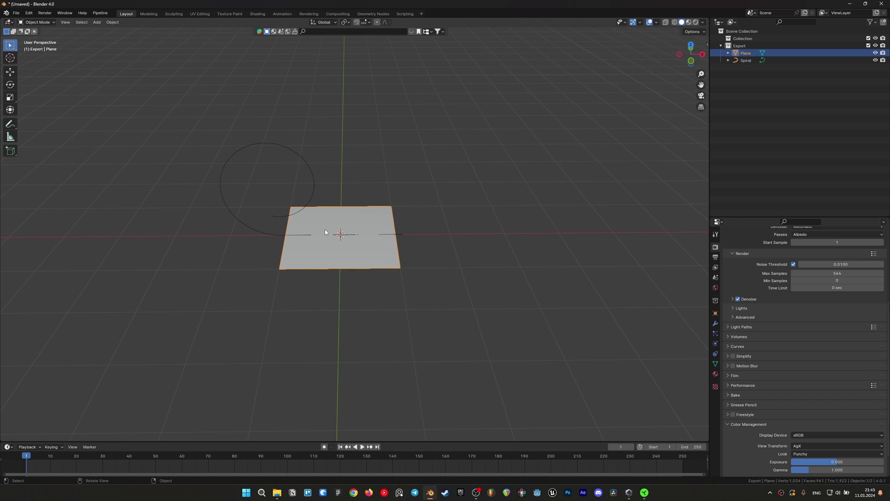
Rotate the plane -45° about global Z so it sits as a diamond
{"action": "middle_click_drag", "start_coordinate": [373, 242], "coordinate": [371, 280]}
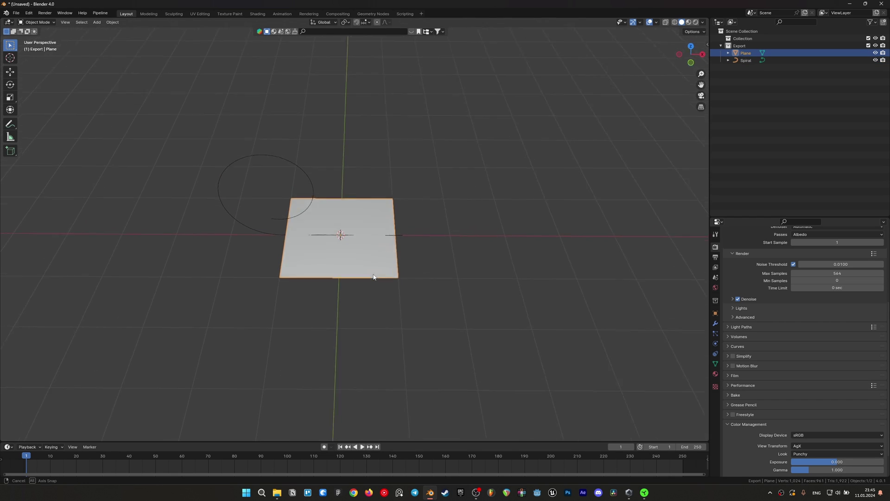
{"action": "key", "text": "r"}
{"action": "key", "text": "z"}
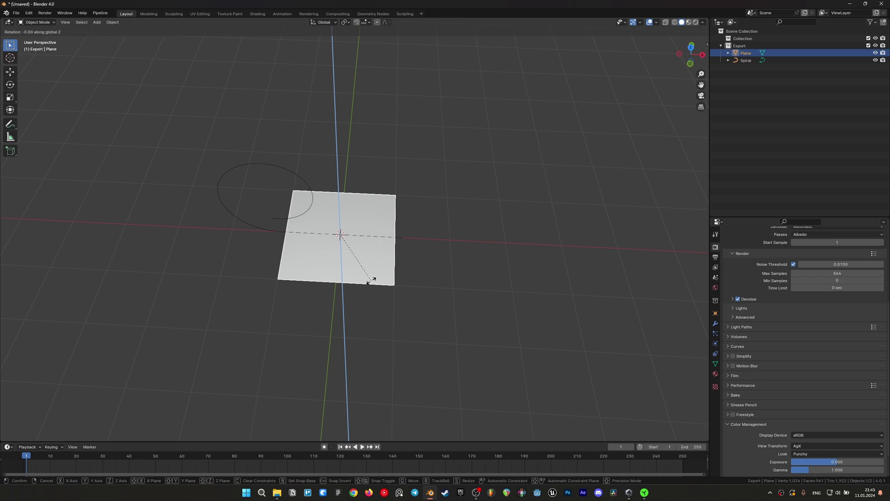
{"action": "type", "text": "-45"}
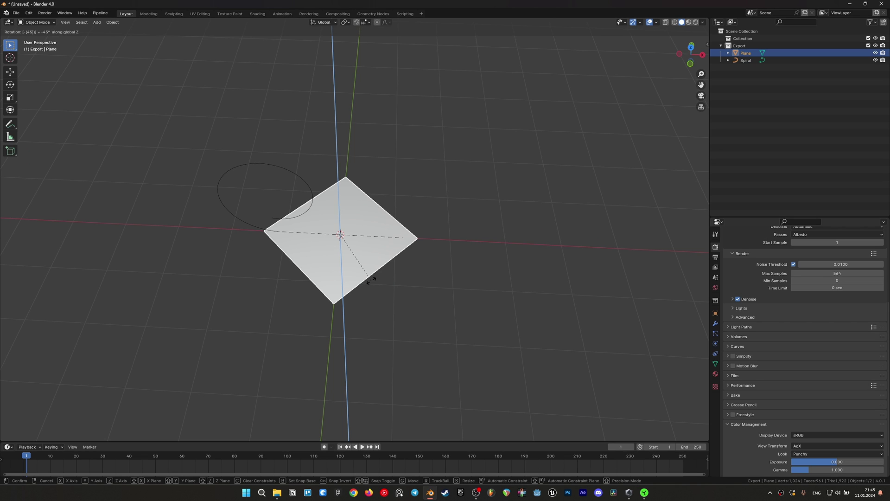
{"action": "type", "text": "45"}
{"action": "key", "text": "Return"}
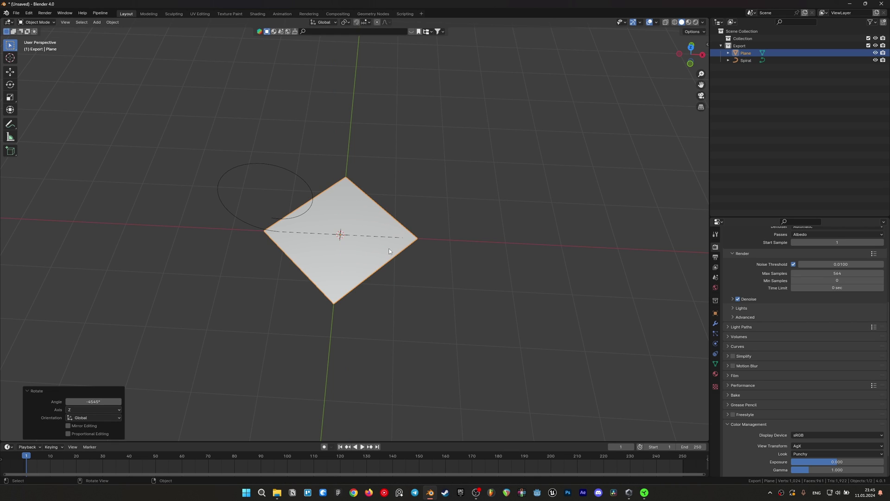
Give the plane a Curve modifier with Spiral as curve object and Deform Axis Z
{"action": "left_click", "coordinate": [716, 323]}
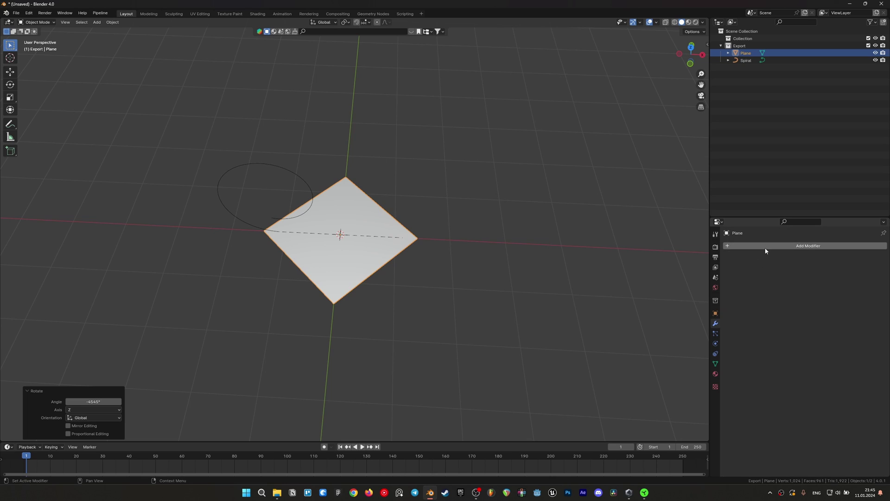
{"action": "left_click", "coordinate": [747, 246]}
{"action": "mouse_move", "coordinate": [731, 281]}
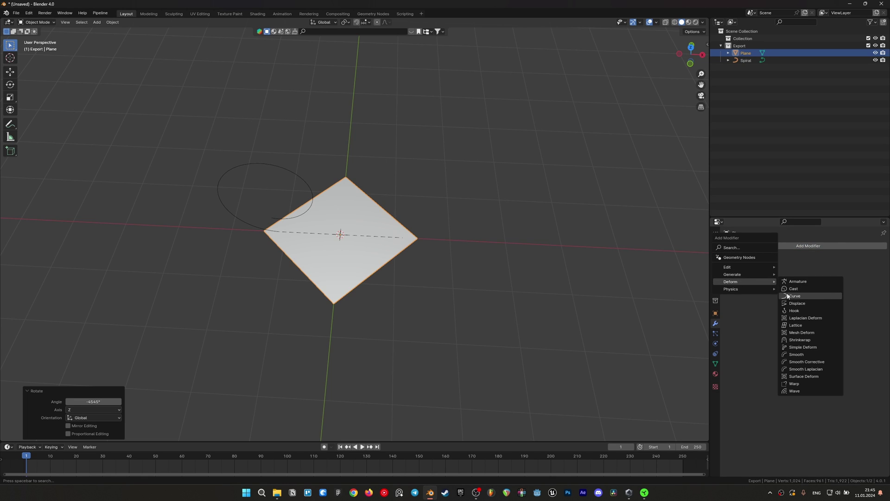
{"action": "left_click", "coordinate": [791, 297]}
{"action": "left_click", "coordinate": [874, 269]}
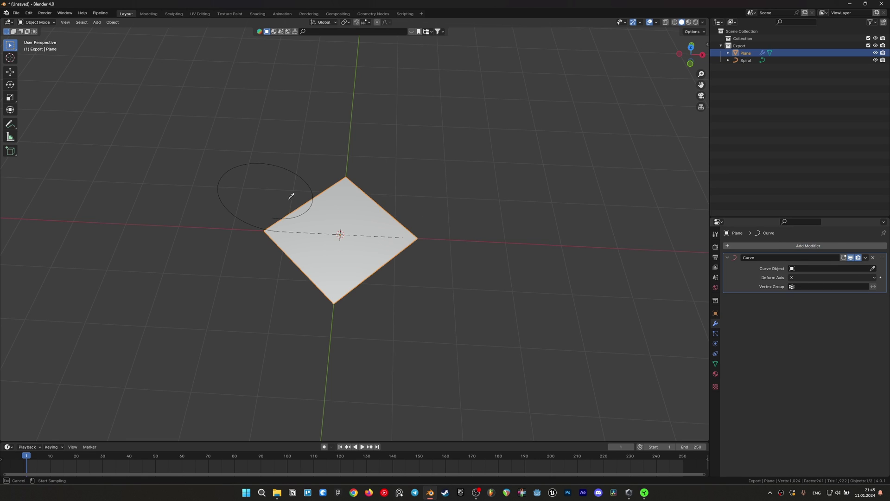
{"action": "left_click", "coordinate": [268, 164]}
{"action": "left_click", "coordinate": [794, 277]}
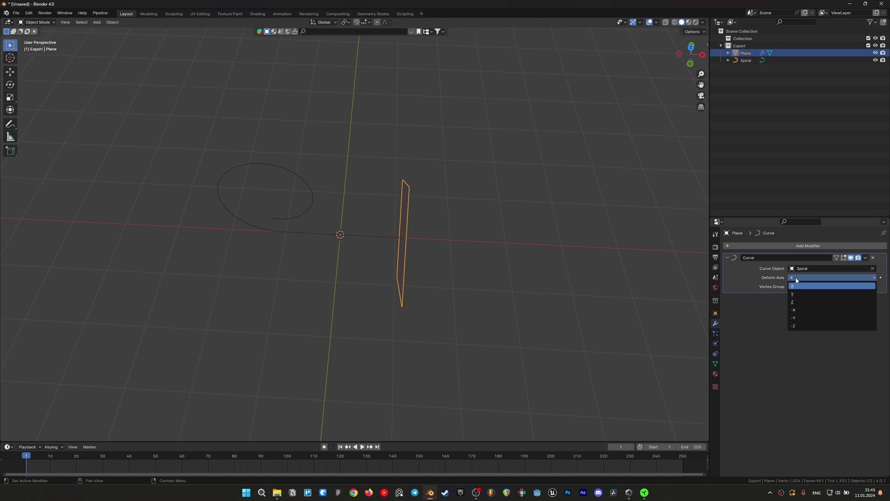
{"action": "left_click", "coordinate": [795, 302]}
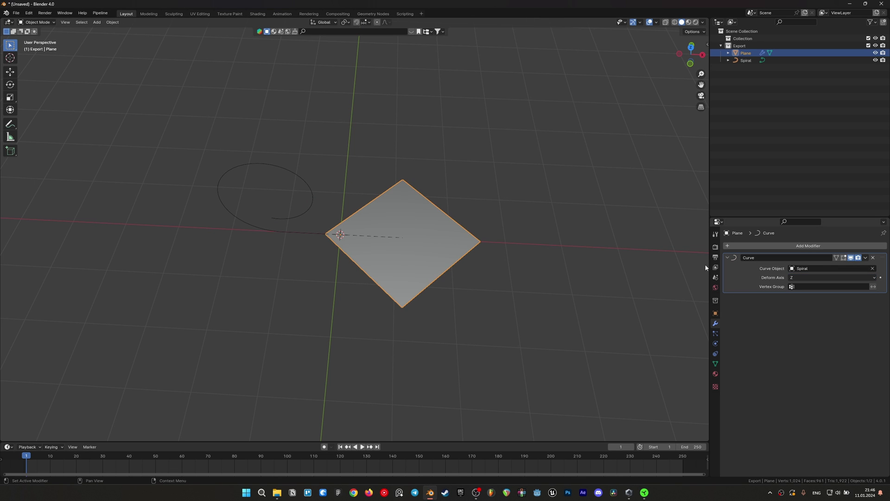
{"action": "mouse_move", "coordinate": [342, 248]}
{"action": "middle_mouse_down"}
{"action": "mouse_move", "coordinate": [354, 259]}
{"action": "mouse_move", "coordinate": [358, 290]}
{"action": "middle_mouse_up"}
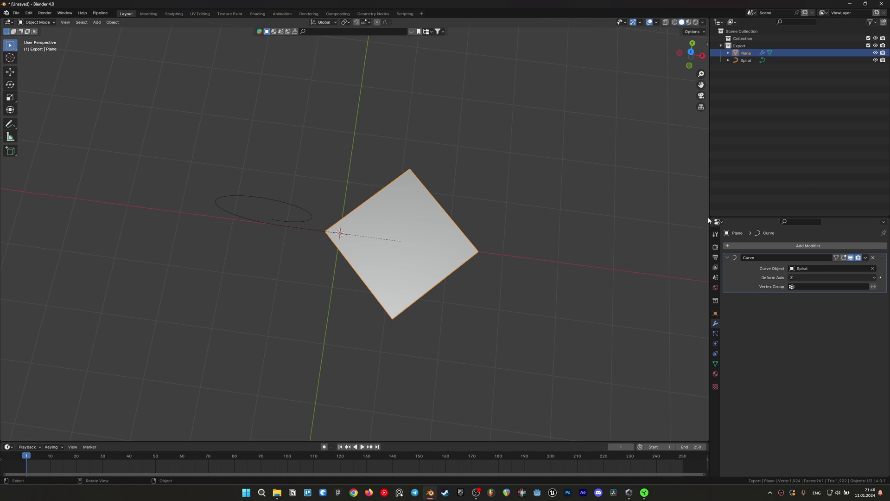
{"action": "mouse_move", "coordinate": [286, 234]}
{"action": "middle_mouse_down"}
{"action": "mouse_move", "coordinate": [374, 255]}
{"action": "mouse_move", "coordinate": [388, 211]}
{"action": "mouse_move", "coordinate": [402, 234]}
{"action": "middle_mouse_up"}
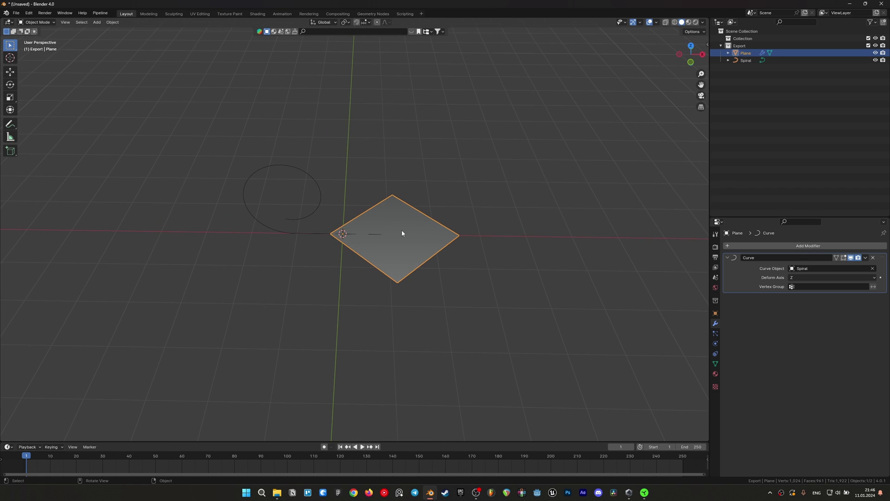
{"action": "left_click", "coordinate": [320, 197]}
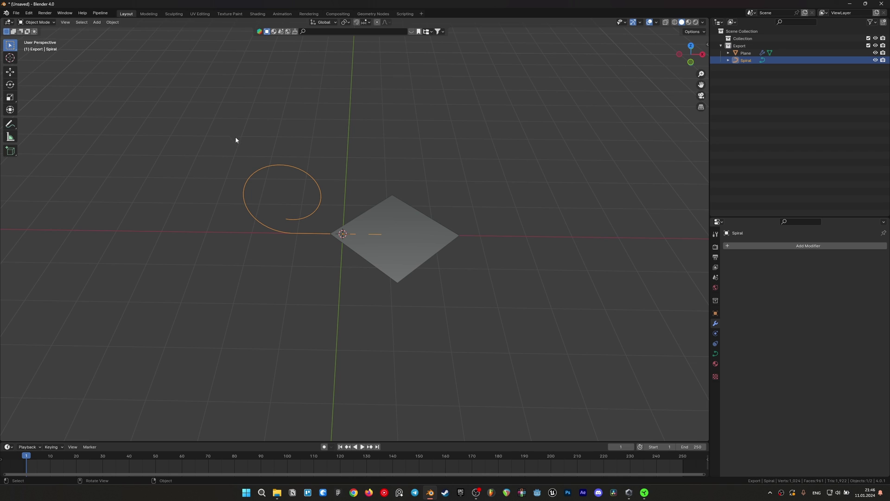
Scale the Spiral down to 0.267 so the plane's corner curls tightly
{"action": "key", "text": "s"}
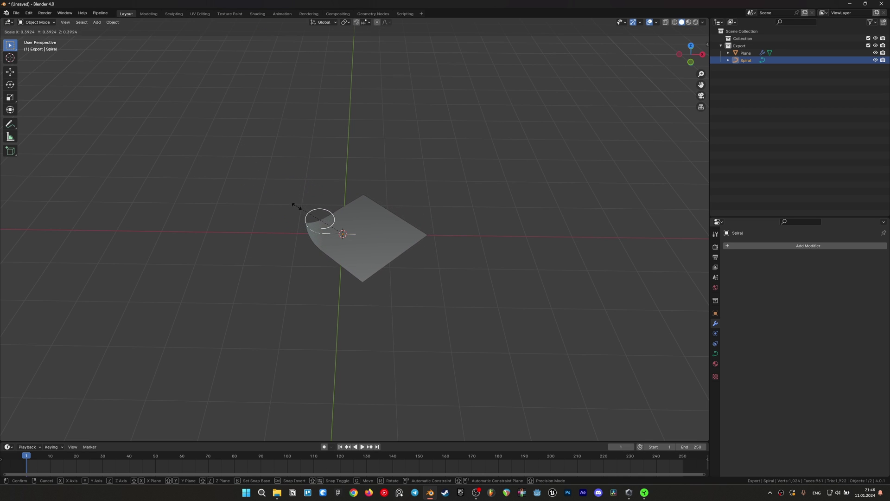
{"action": "left_click", "coordinate": [313, 226]}
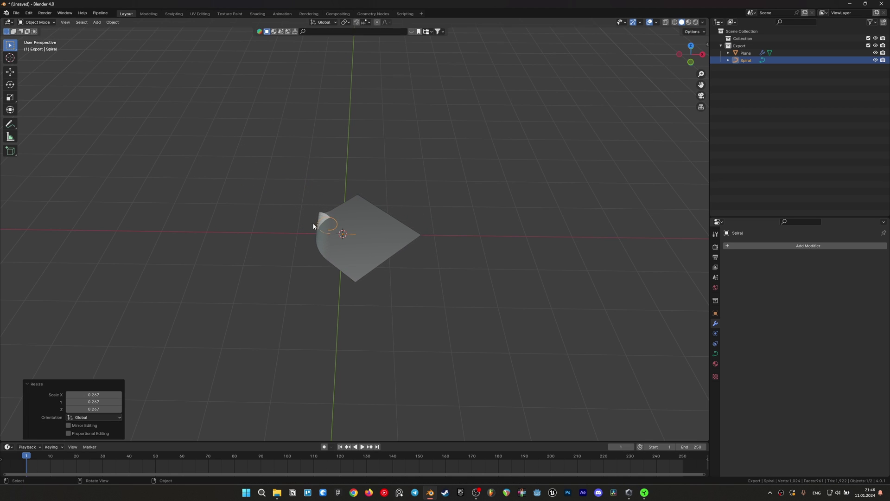
{"action": "scroll", "coordinate": [382, 251], "scroll_direction": "up", "scroll_amount": 3}
{"action": "middle_click_drag", "start_coordinate": [382, 251], "coordinate": [384, 293]}
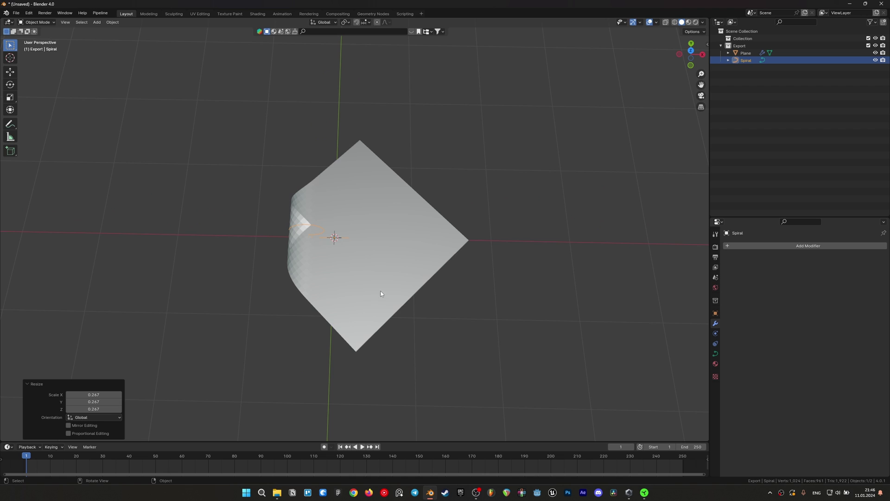
Apply Shade Smooth to the plane
{"action": "left_click", "coordinate": [371, 258]}
{"action": "right_click", "coordinate": [371, 258]}
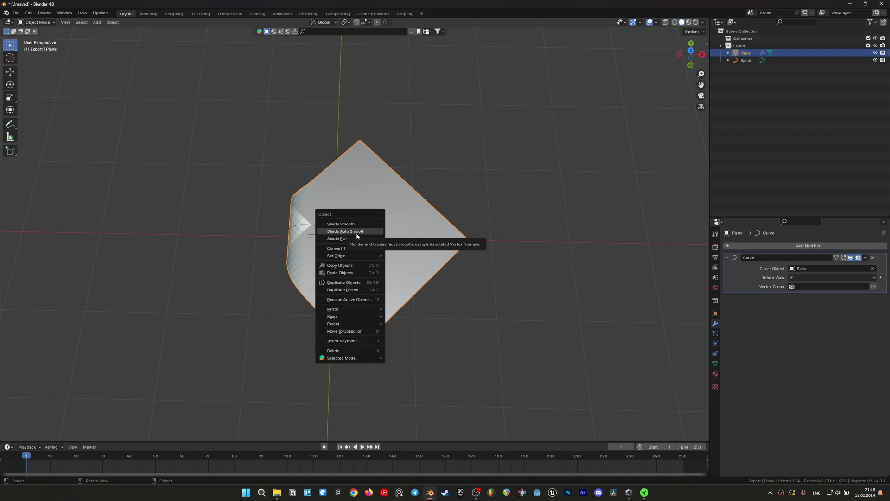
{"action": "left_click", "coordinate": [343, 224]}
{"action": "scroll", "coordinate": [366, 240], "scroll_direction": "down", "scroll_amount": 3}
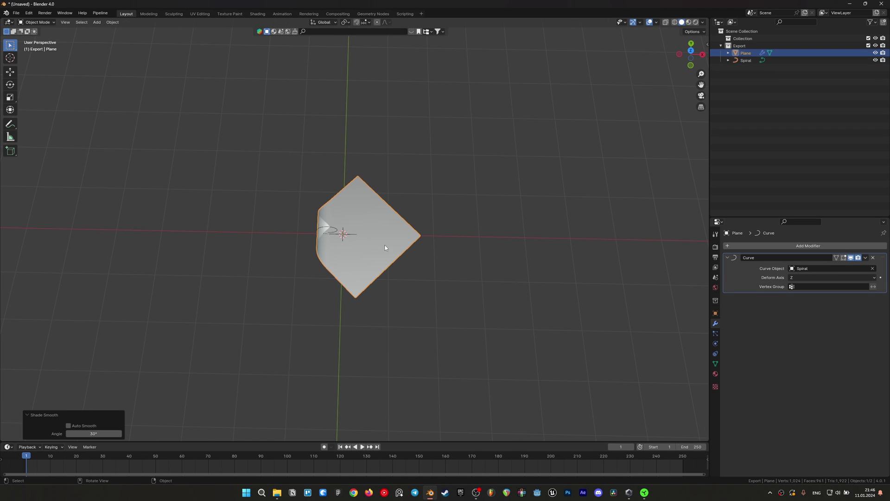
{"action": "left_click", "coordinate": [337, 231]}
Box-select the plane and Spiral and rotate both -45° about Z
{"action": "left_click_drag", "start_coordinate": [435, 292], "coordinate": [281, 197]}
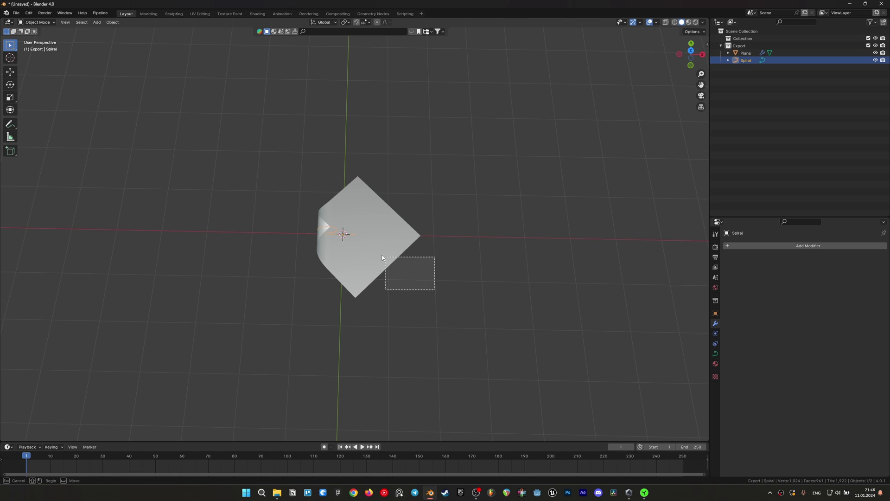
{"action": "key", "text": "r"}
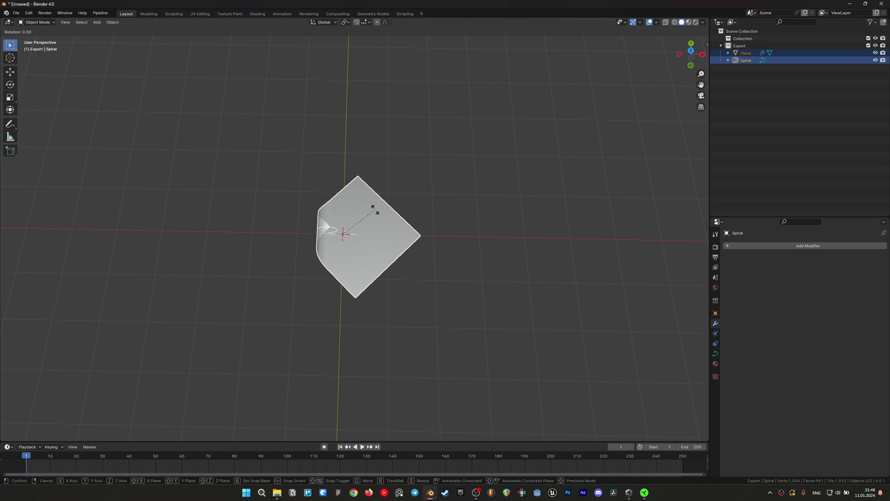
{"action": "type", "text": "z"}
{"action": "type", "text": "45"}
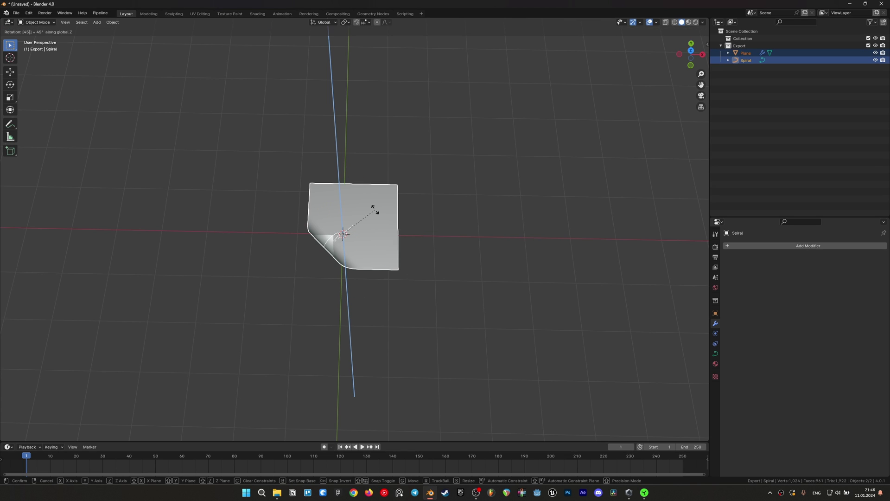
{"action": "key", "text": "minus"}
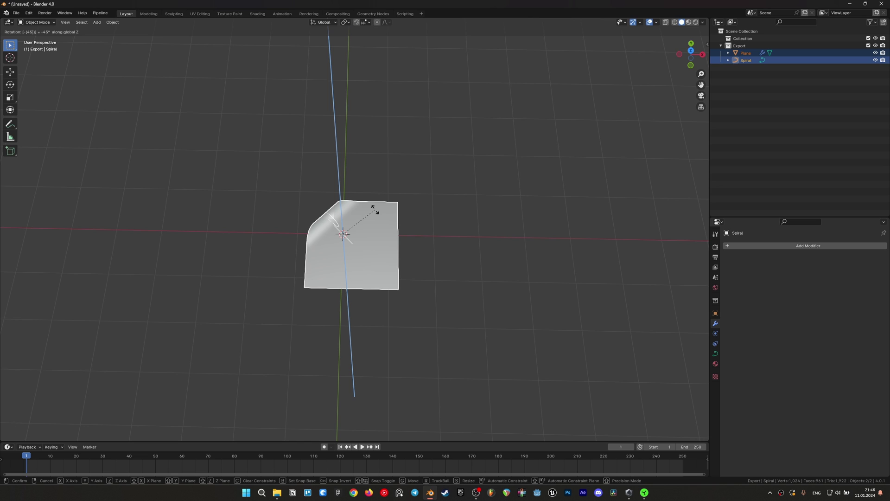
{"action": "key", "text": "Return"}
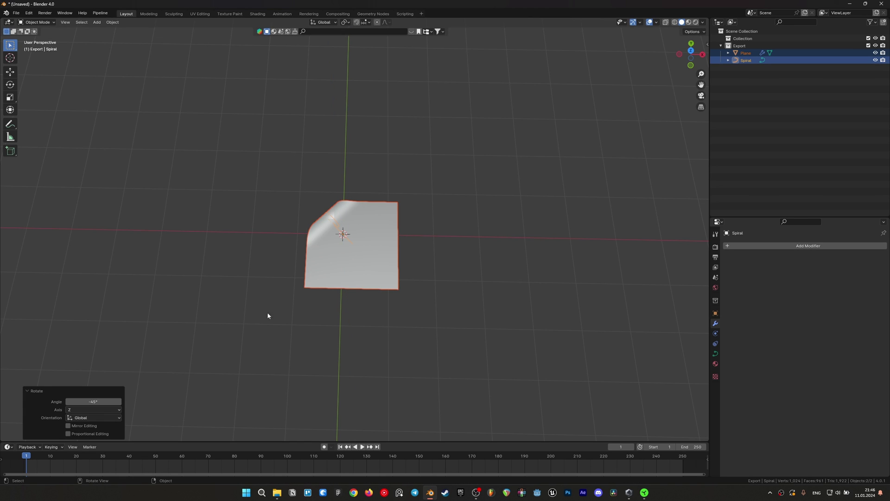
{"action": "left_click_drag", "start_coordinate": [340, 238], "coordinate": [380, 238]}
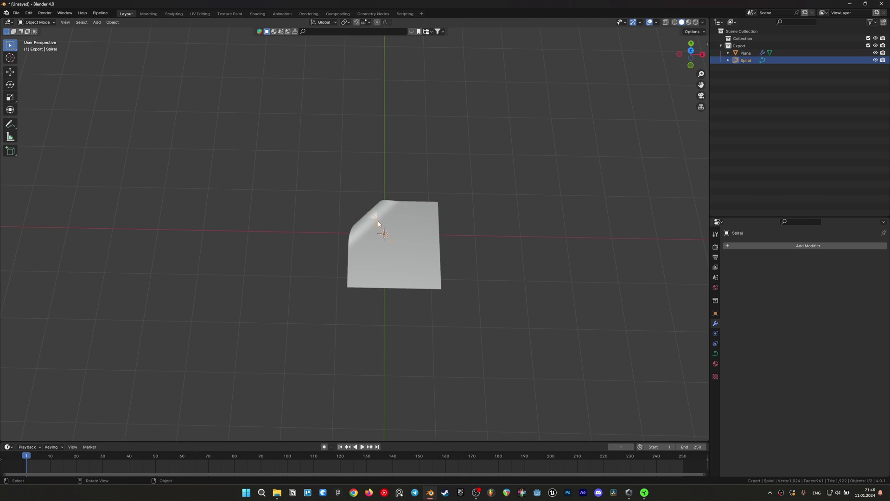
Slide the spiral along the Y axis to Y 0.51814 m
{"action": "mouse_move", "coordinate": [380, 238]}
{"action": "middle_mouse_down"}
{"action": "mouse_move", "coordinate": [410, 199]}
{"action": "mouse_move", "coordinate": [403, 199]}
{"action": "middle_mouse_up"}
{"action": "key", "text": "g"}
{"action": "key", "text": "y"}
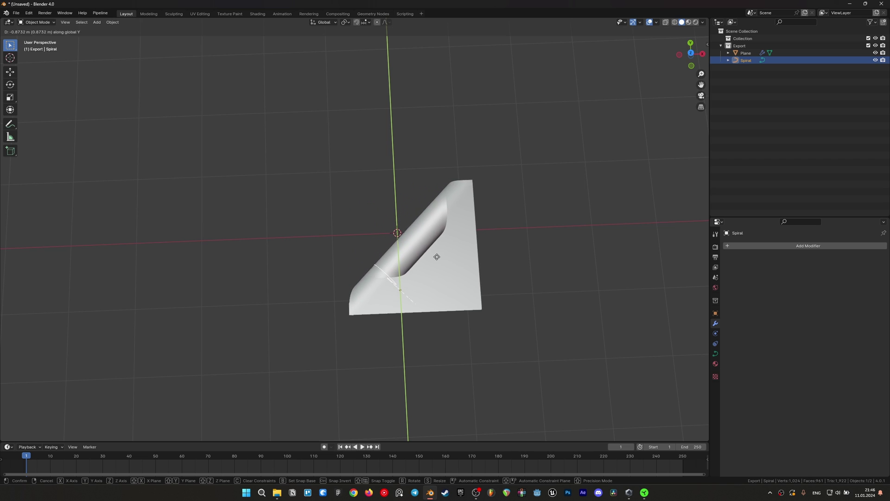
{"action": "left_click", "coordinate": [433, 178]}
{"action": "mouse_move", "coordinate": [433, 178]}
{"action": "middle_mouse_down"}
{"action": "mouse_move", "coordinate": [466, 161]}
{"action": "mouse_move", "coordinate": [478, 195]}
{"action": "middle_mouse_up"}
{"action": "key", "text": "g"}
{"action": "key", "text": "y"}
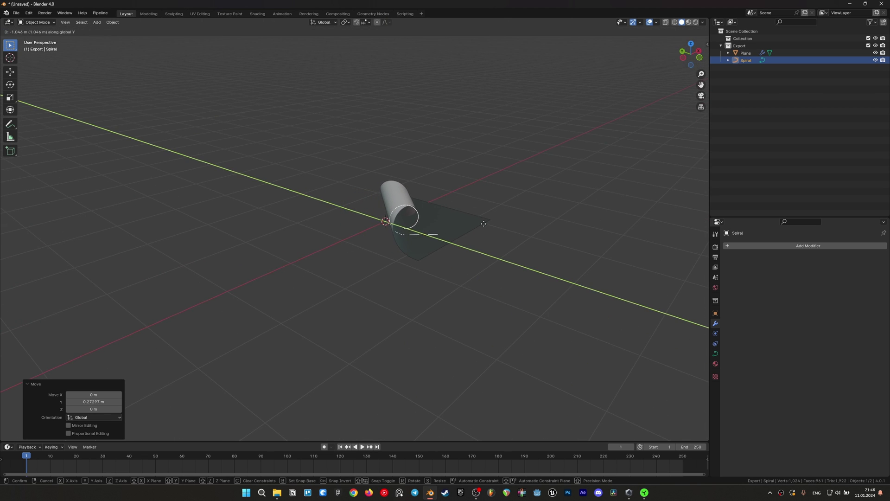
{"action": "left_click", "coordinate": [406, 207]}
Scale the spiral down to 0.425 and shift it along Y again
{"action": "middle_click_drag", "start_coordinate": [405, 207], "coordinate": [403, 192]}
{"action": "key", "text": "s"}
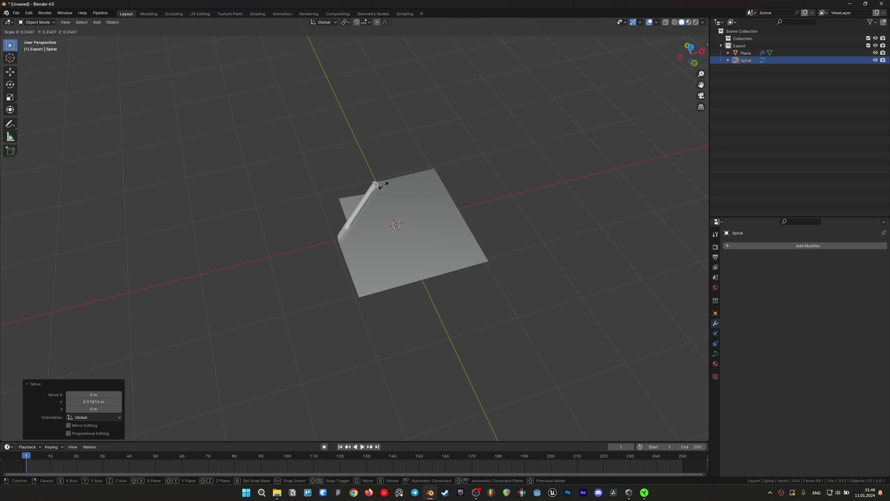
{"action": "left_click", "coordinate": [380, 186]}
{"action": "mouse_move", "coordinate": [381, 186]}
{"action": "middle_mouse_down"}
{"action": "mouse_move", "coordinate": [393, 174]}
{"action": "mouse_move", "coordinate": [332, 224]}
{"action": "mouse_move", "coordinate": [371, 237]}
{"action": "middle_mouse_up"}
{"action": "key", "text": "g"}
{"action": "key", "text": "y"}
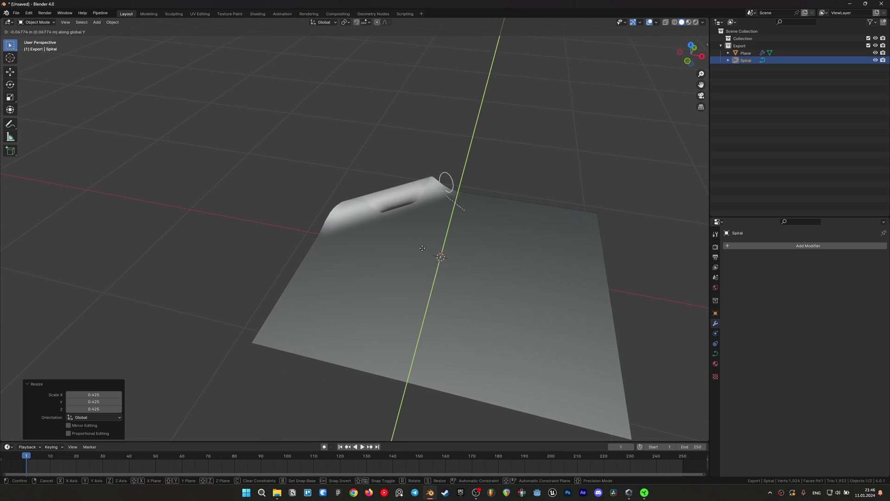
{"action": "left_click", "coordinate": [422, 263]}
Move the spiral along Y to 0.55261 m so only a small corner curls
{"action": "mouse_move", "coordinate": [422, 263]}
{"action": "middle_mouse_down"}
{"action": "mouse_move", "coordinate": [489, 241]}
{"action": "mouse_move", "coordinate": [462, 271]}
{"action": "mouse_move", "coordinate": [434, 149]}
{"action": "middle_mouse_up"}
{"action": "scroll", "coordinate": [404, 230], "scroll_direction": "down", "scroll_amount": 5}
{"action": "key", "text": "g"}
{"action": "key", "text": "y"}
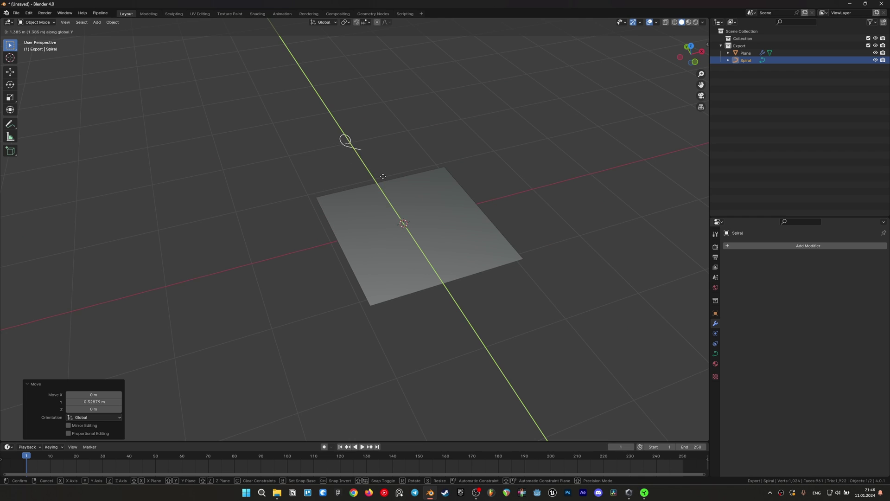
{"action": "left_click", "coordinate": [397, 210]}
{"action": "mouse_move", "coordinate": [398, 210]}
{"action": "middle_mouse_down"}
{"action": "mouse_move", "coordinate": [444, 185]}
{"action": "mouse_move", "coordinate": [403, 231]}
{"action": "middle_mouse_up"}
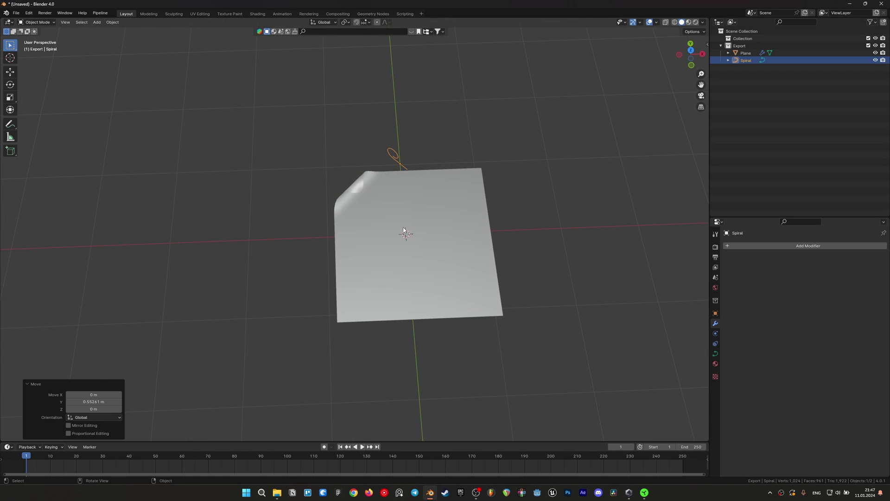
{"action": "scroll", "coordinate": [404, 231], "scroll_direction": "down", "scroll_amount": 1}
{"action": "scroll", "coordinate": [404, 231], "scroll_direction": "down", "scroll_amount": 2}
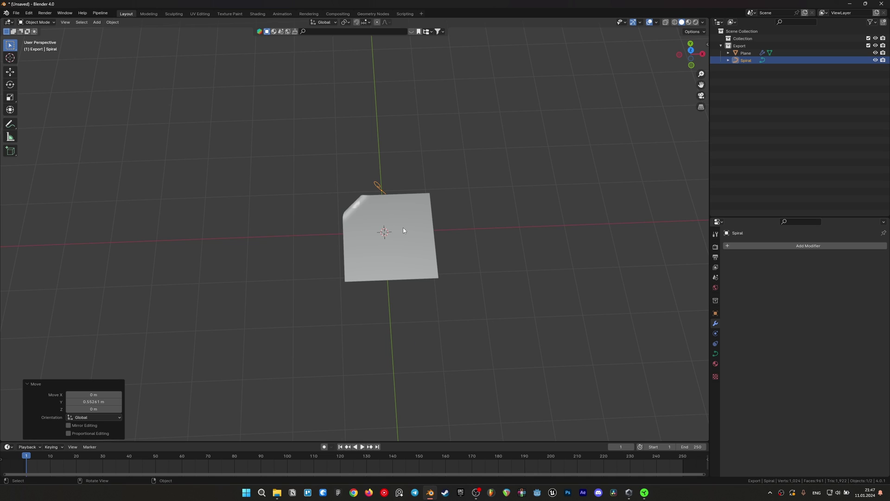